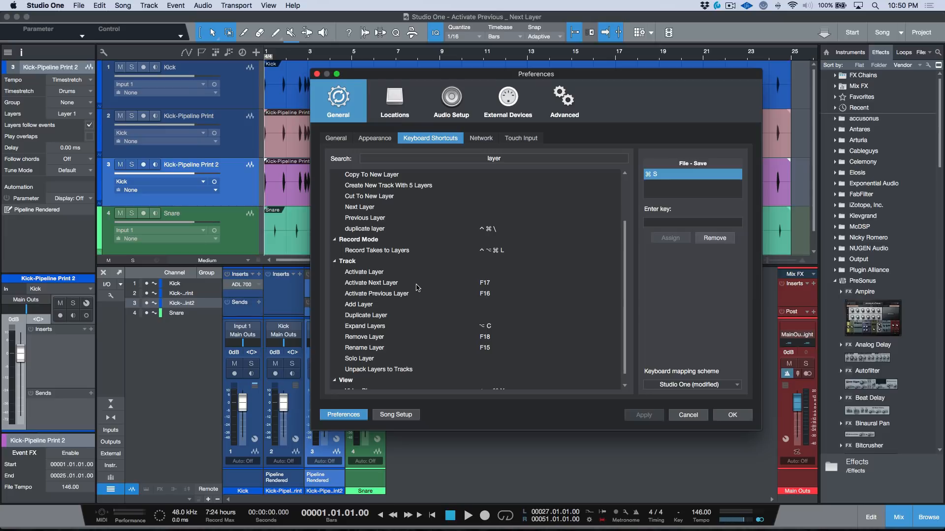
Review the keyboard shortcuts assigned to Activate Next Layer and Activate Previous Layer, and close the preferences without changes
click(417, 288)
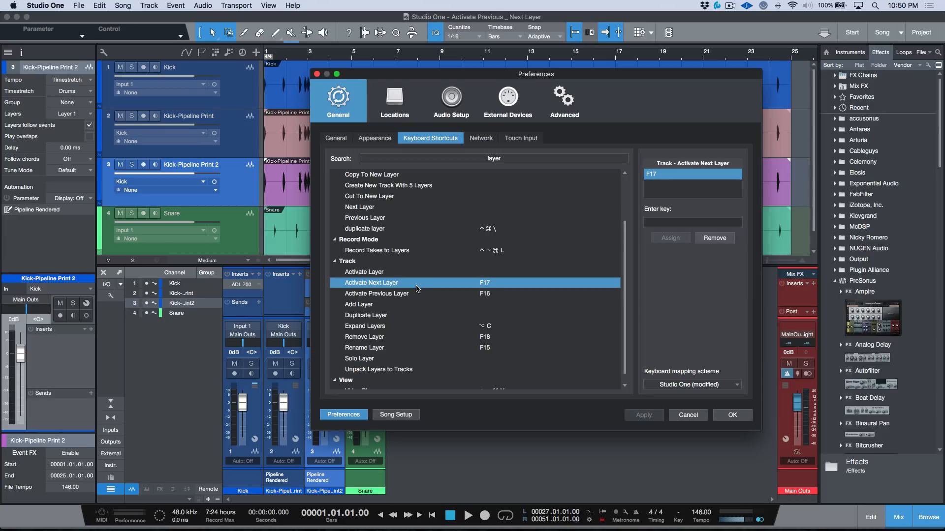
click(422, 294)
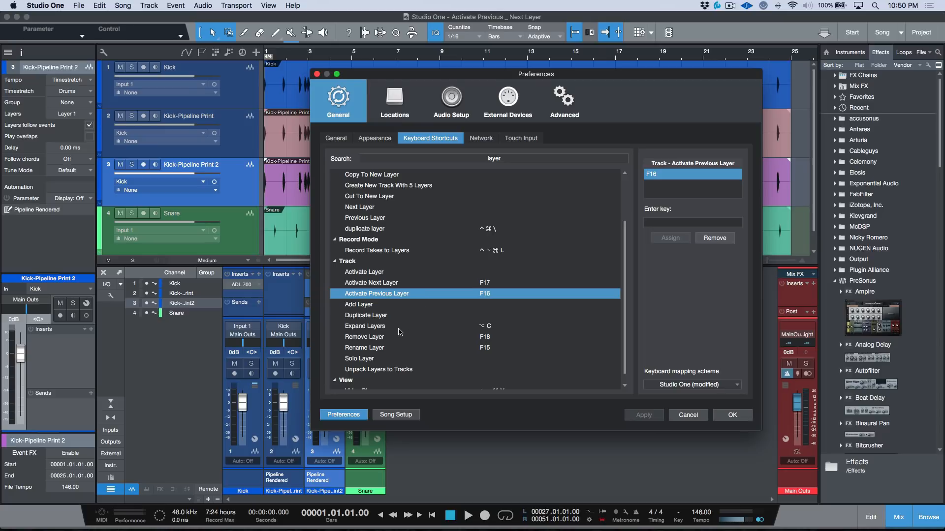
click(694, 417)
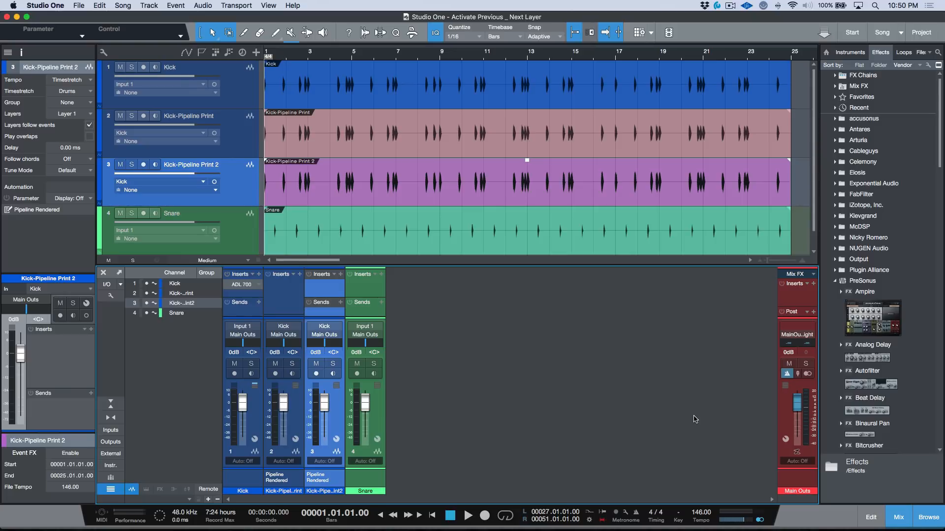
Select the Kick track and review its layer options in the track inspector
click(21, 53)
click(22, 54)
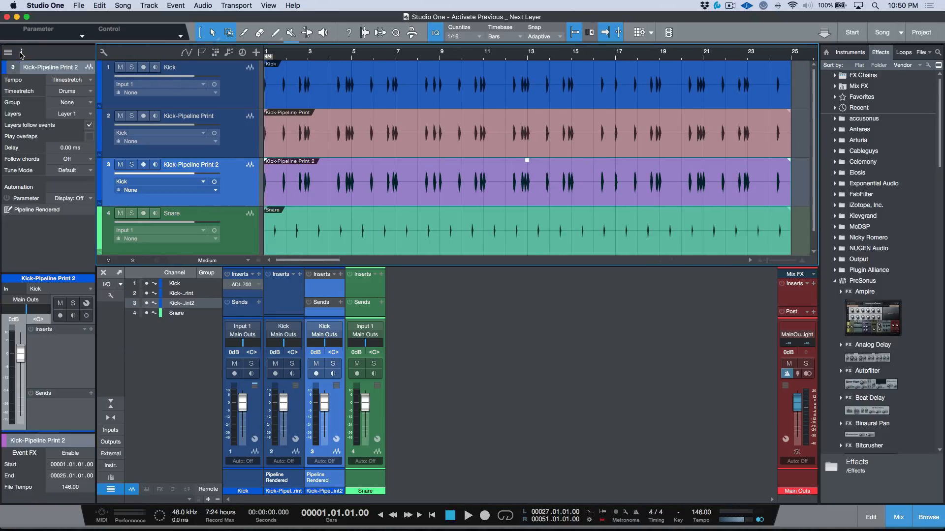
click(234, 94)
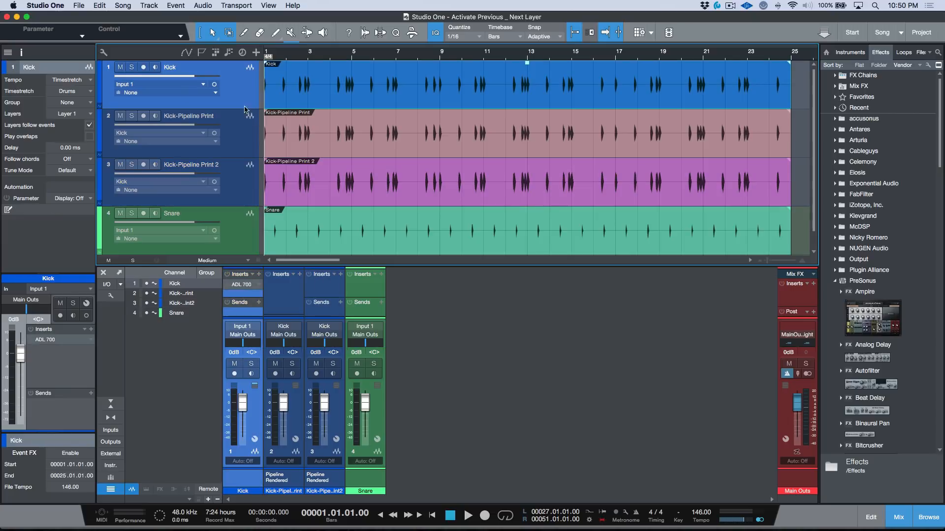
click(91, 115)
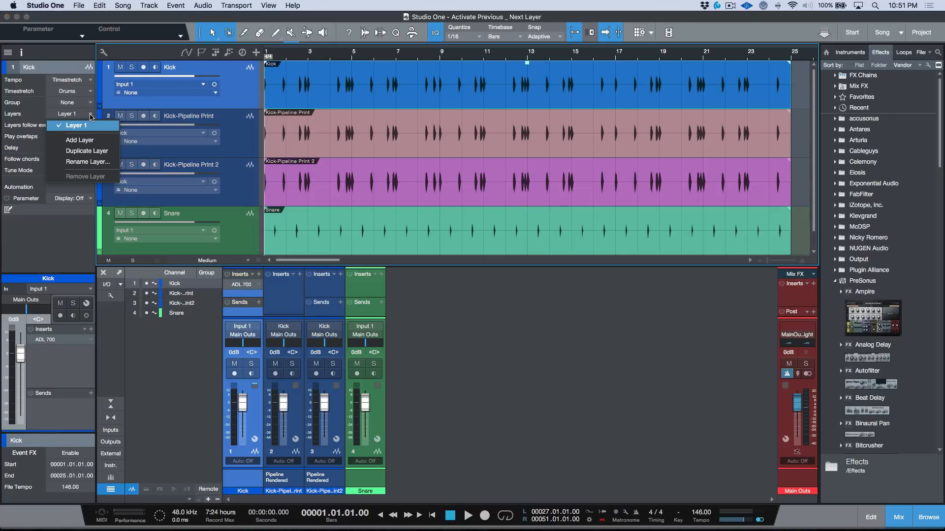
click(521, 319)
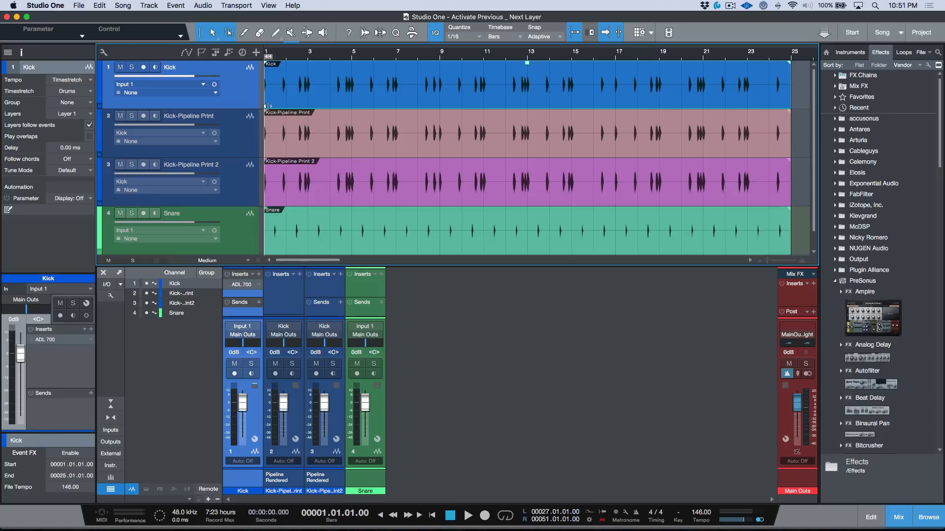
click(549, 390)
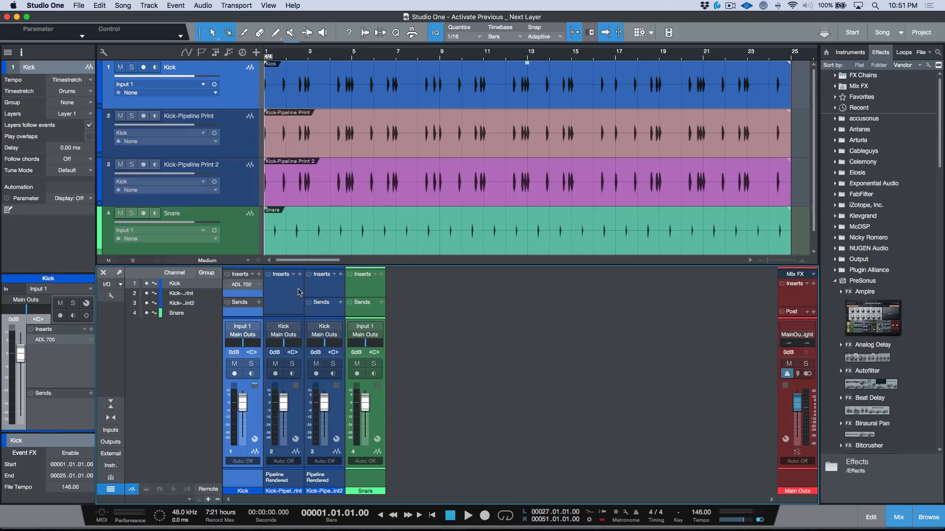
Set the Kick-Pipeline Print channel's input source to the Kick track
click(278, 327)
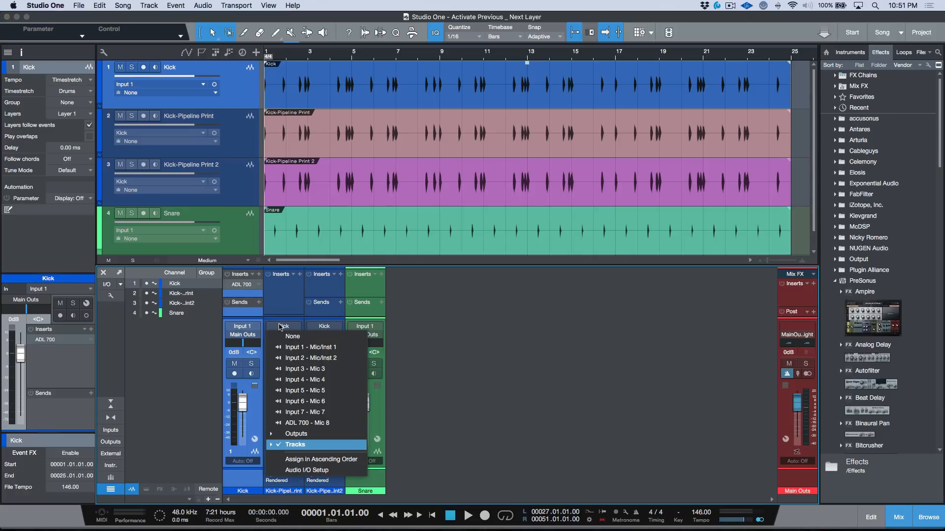
click(302, 445)
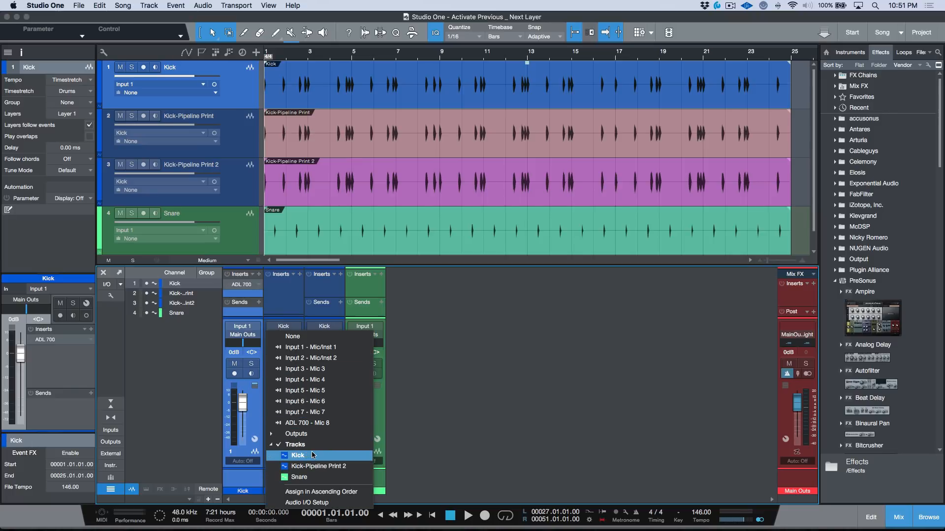
click(312, 455)
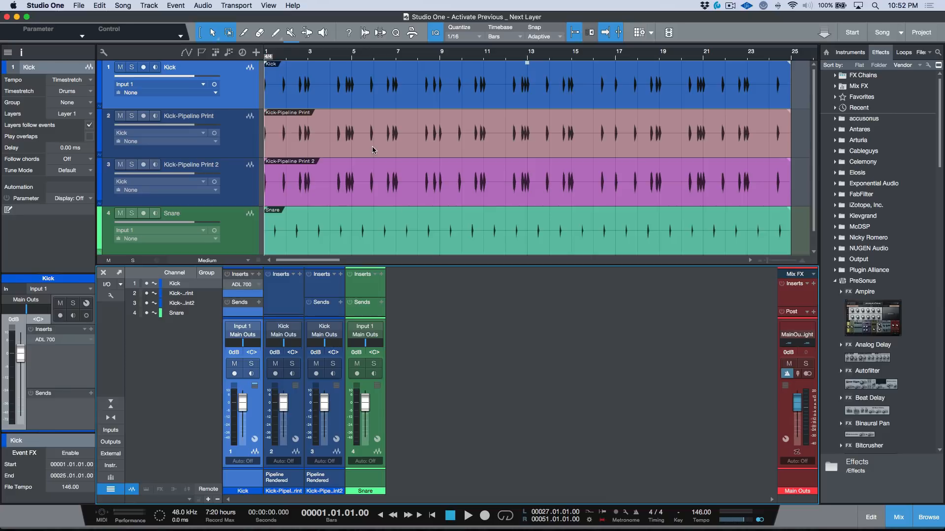
Check the Kick track's commands for Transform to Rendered Audio without applying it
right_click(242, 96)
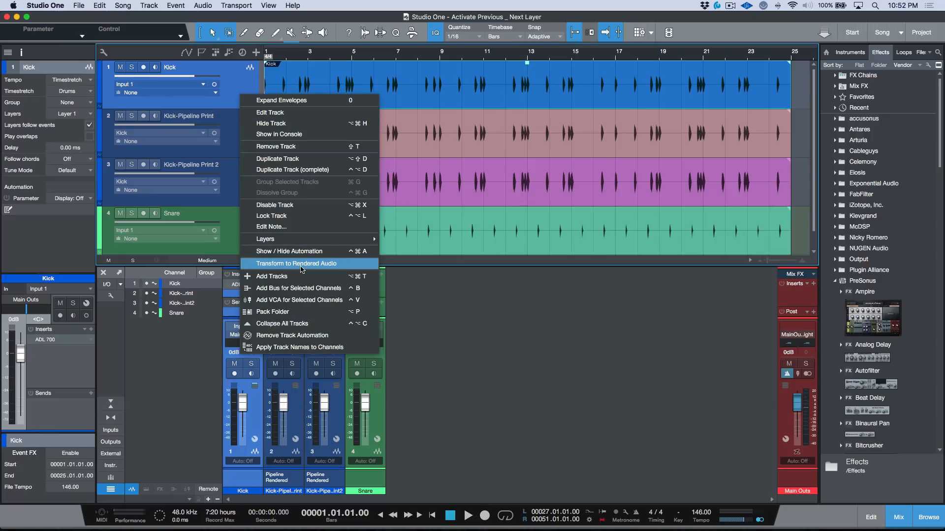
click(479, 323)
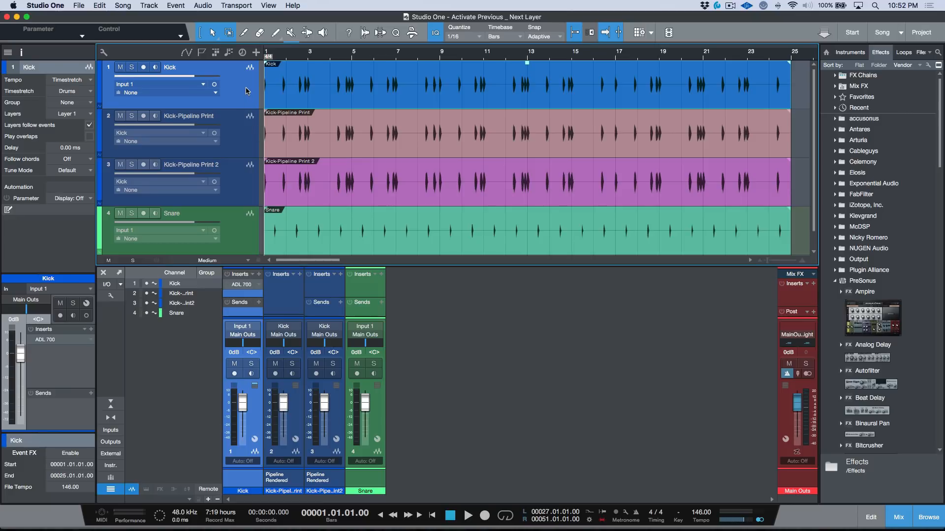
Add two empty layers, Layer 2 and Layer 3, to the Kick track and reactivate Layer 1
click(90, 115)
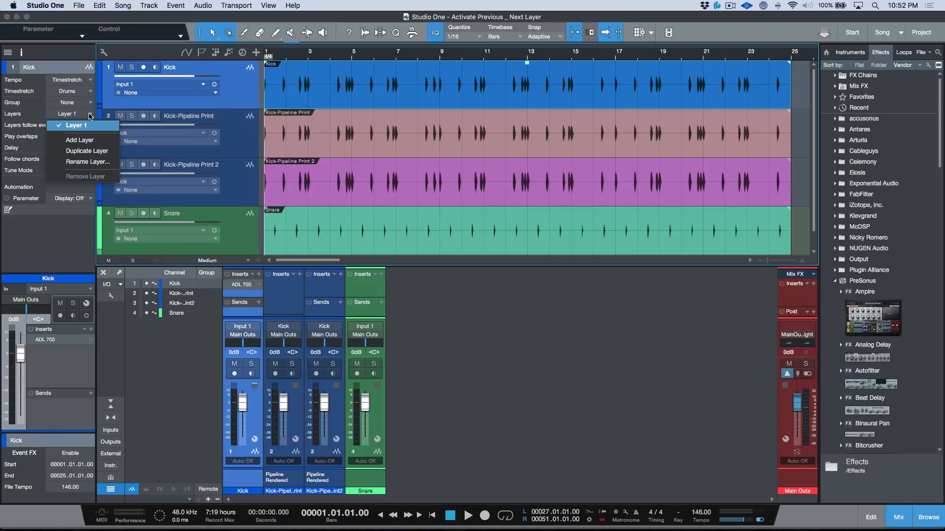
click(90, 141)
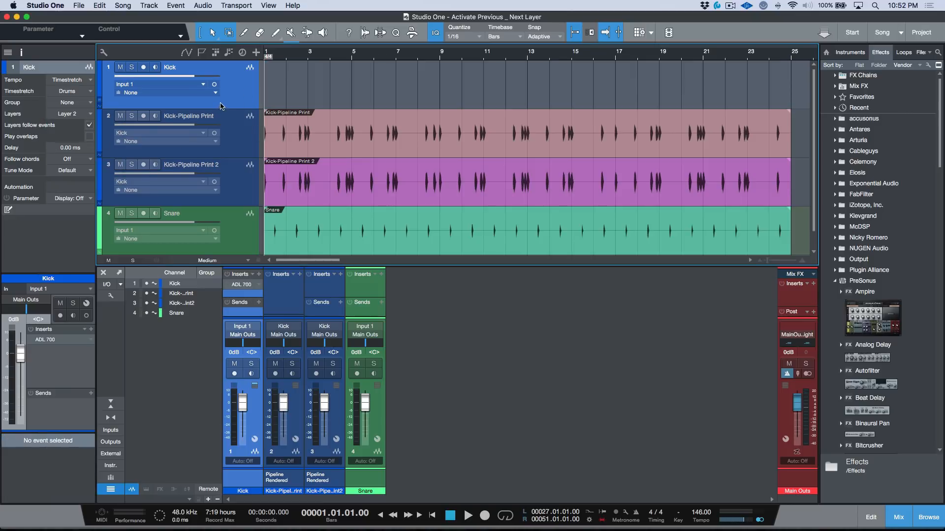
click(90, 114)
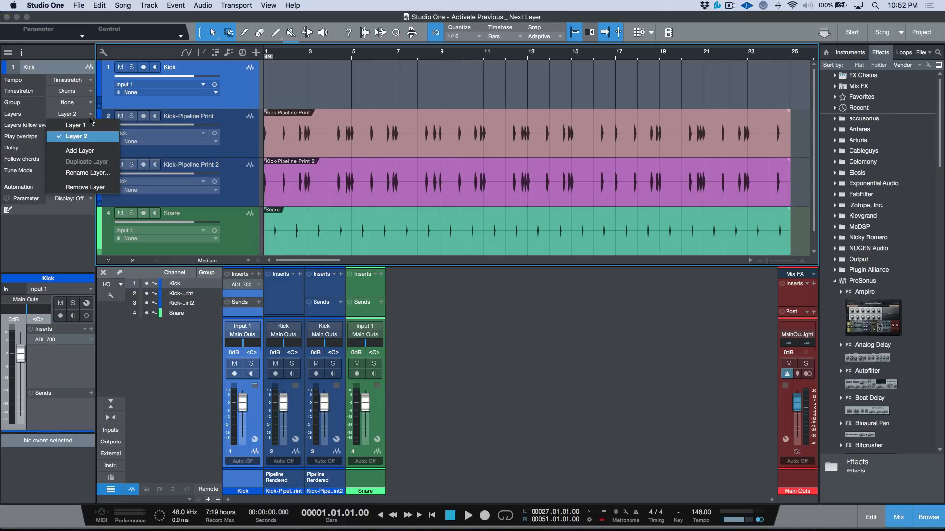
click(89, 151)
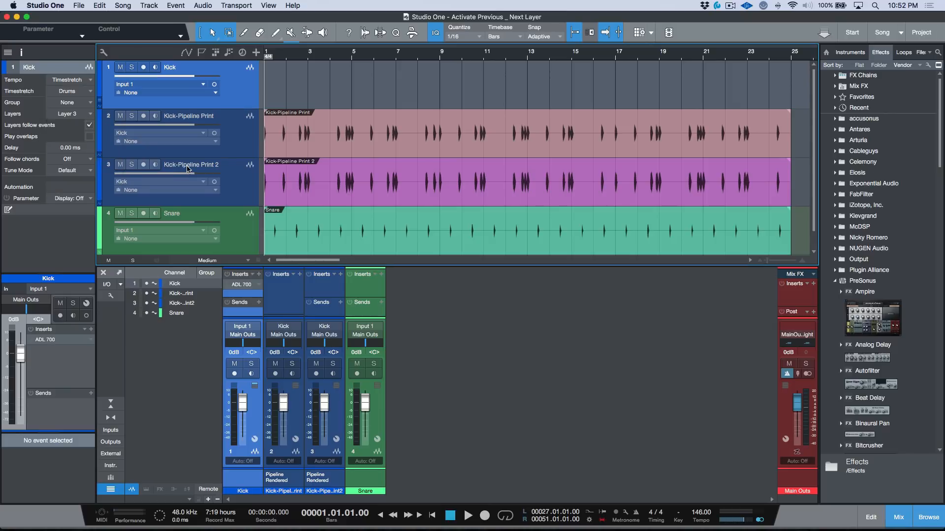
click(92, 115)
click(78, 125)
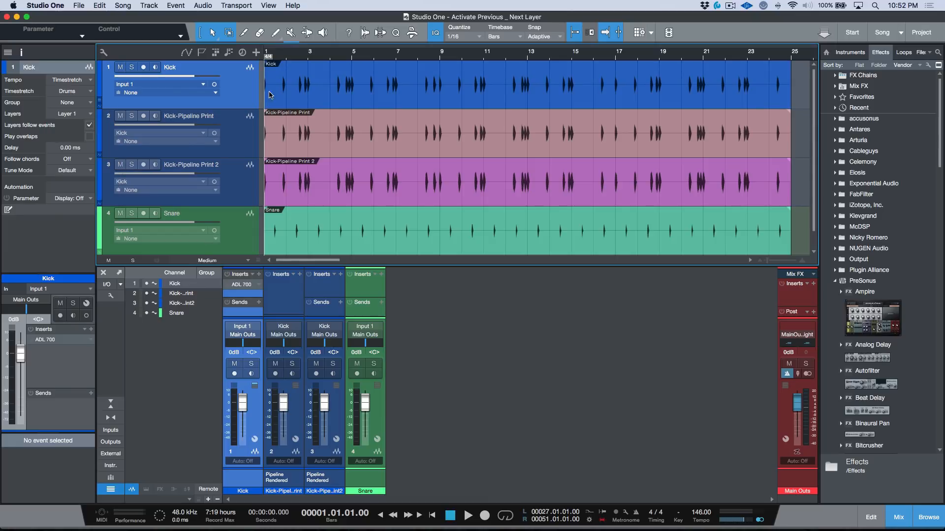
Activate Layer 2 of the Kick track and move the Kick-Pipeline Print event onto it
click(91, 114)
click(91, 137)
drag(312, 151, 311, 97)
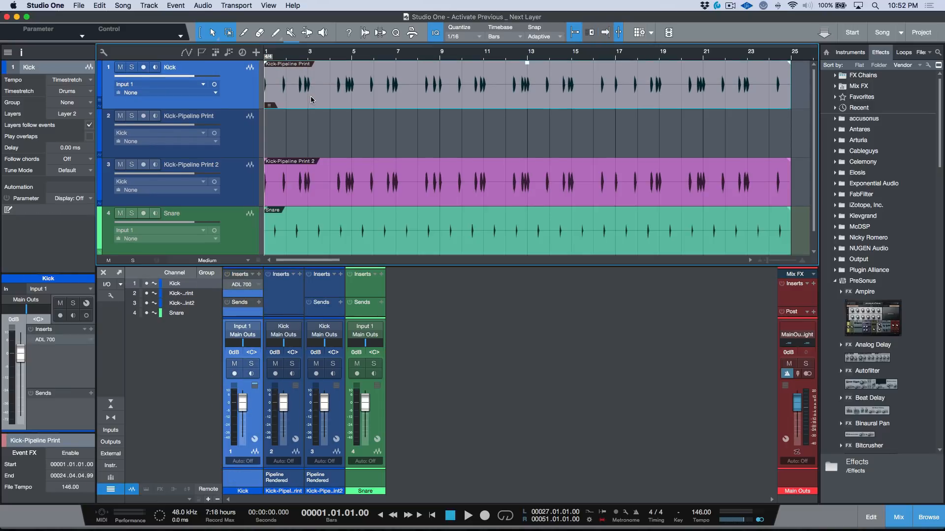
Move the Kick-Pipeline Print 2 event onto Layer 3 of the Kick track and reactivate Layer 1
click(90, 115)
click(91, 146)
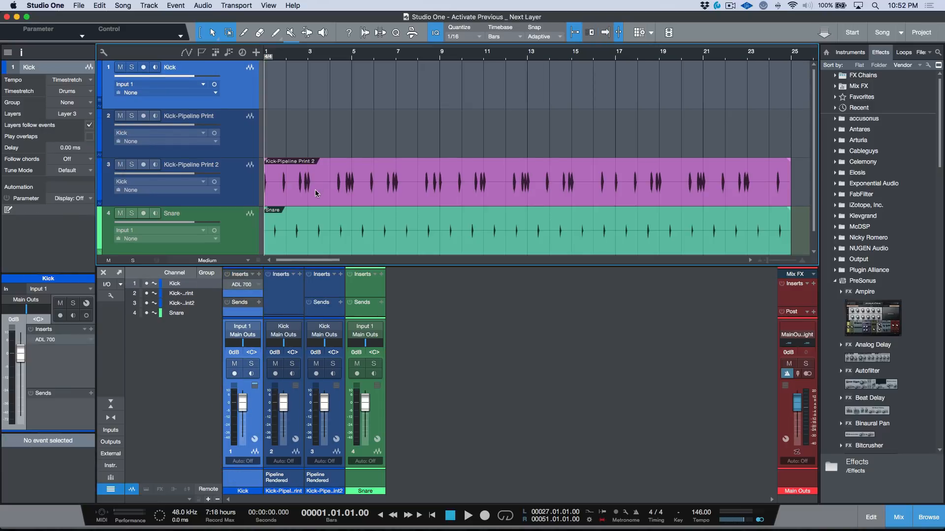
drag(315, 190, 319, 109)
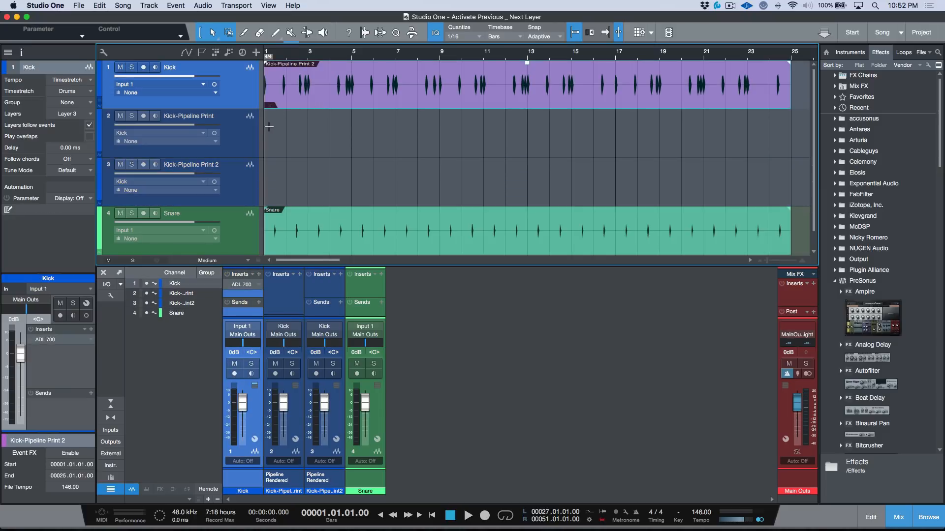
click(91, 114)
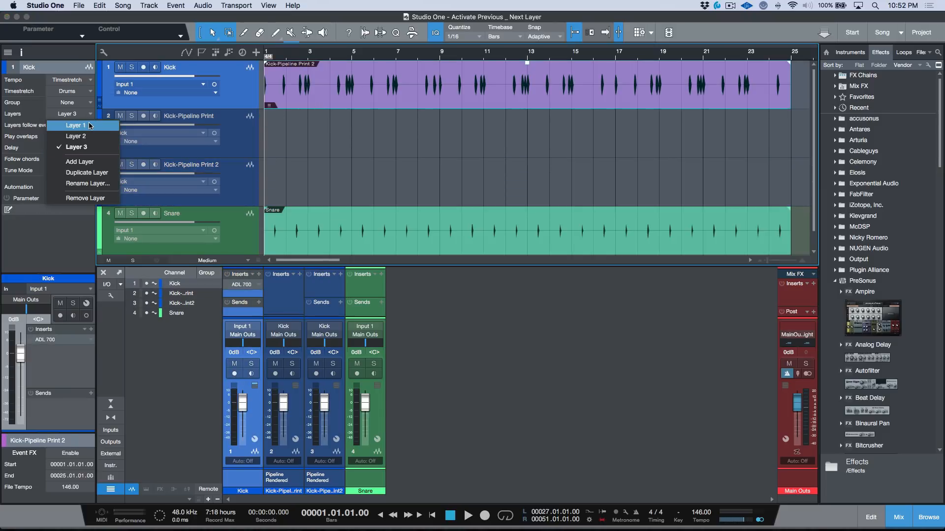
click(90, 125)
Hide the emptied Kick-Pipeline Print and Kick-Pipeline Print 2 tracks and fit the remaining tracks to the arrangement
click(239, 148)
shift+click(244, 184)
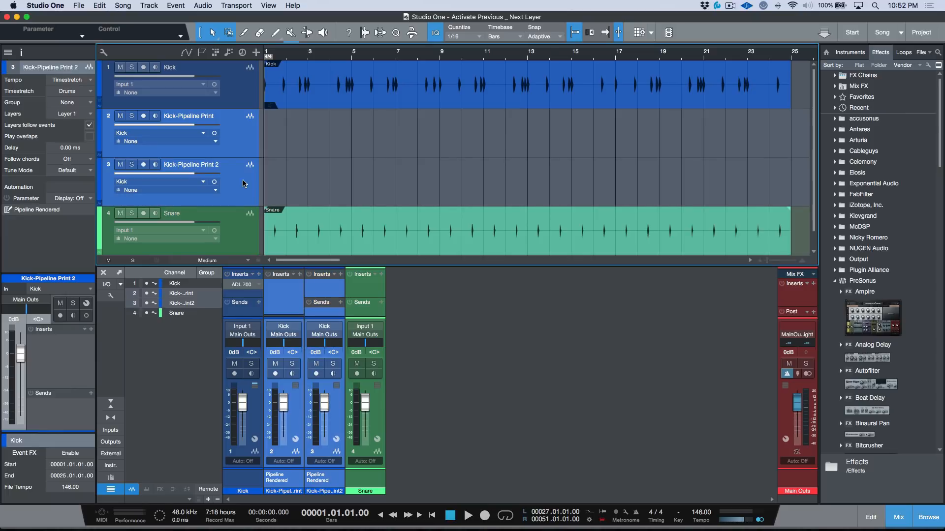
key(shift+h)
key(alt+z)
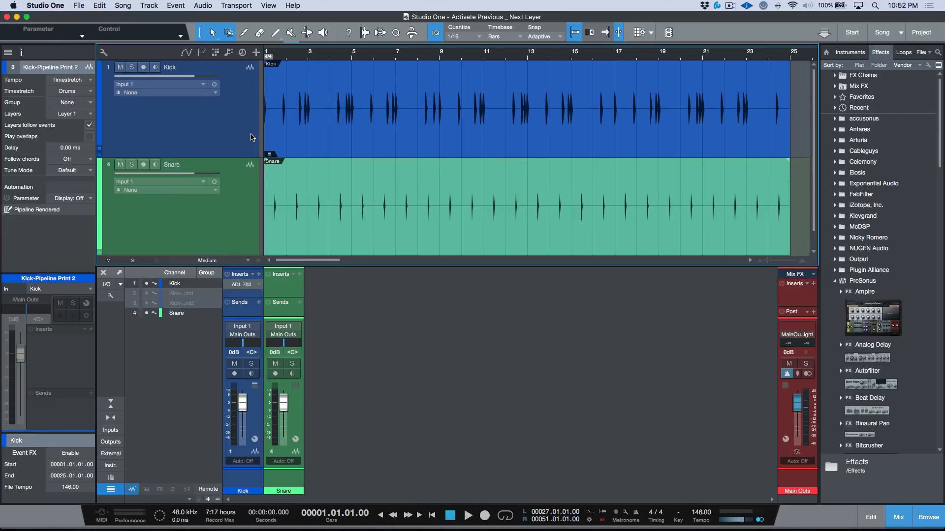
Hide the mixer console to give the arrangement the full height
key(F4)
key(F4)
key(F3)
Expand the Kick track's layers to view them, collapse them again, and review the list of selectable layers
click(244, 135)
key(alt+l)
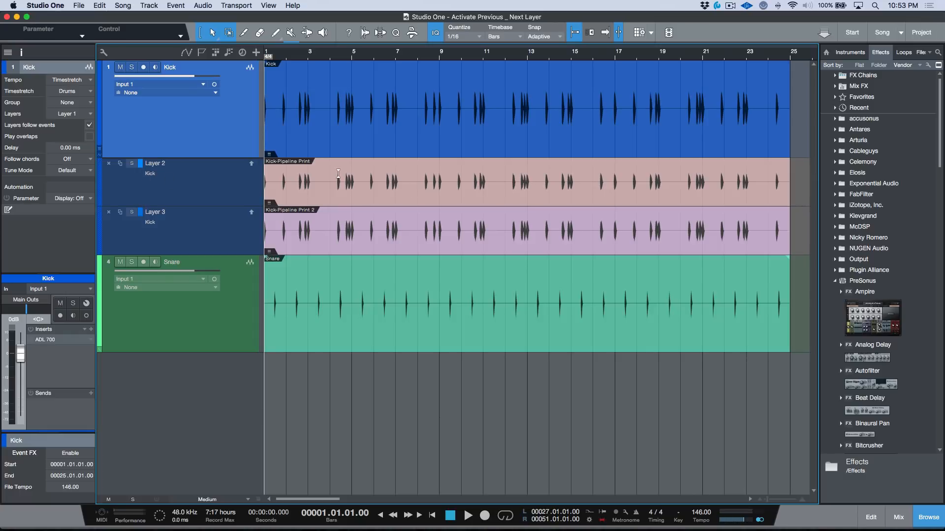
key(l)
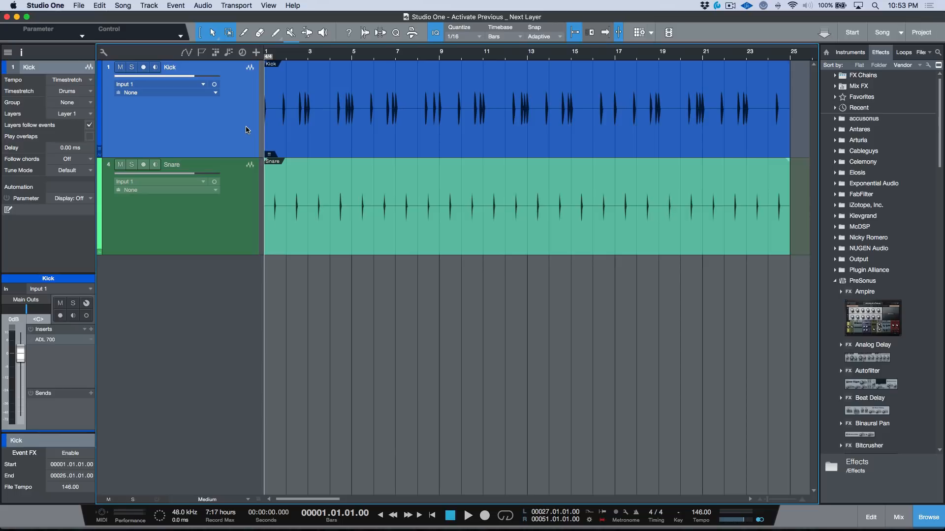
click(88, 114)
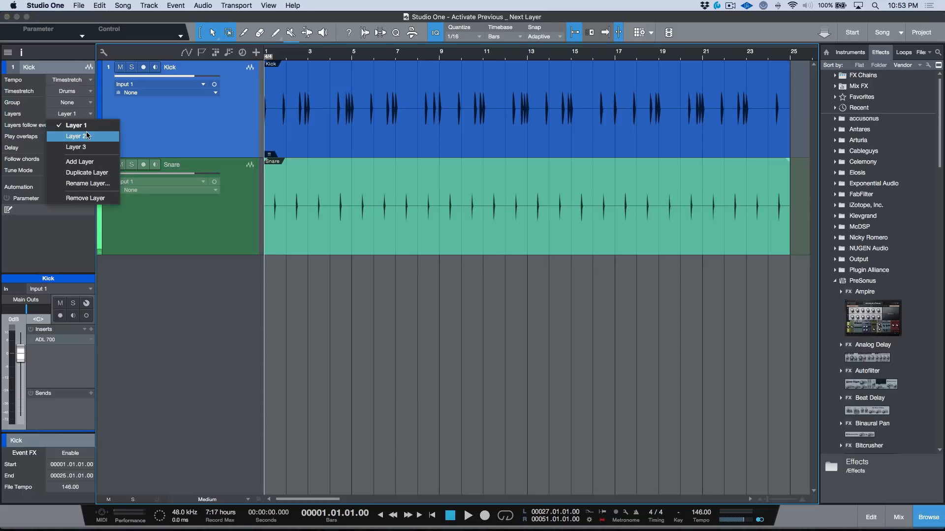
click(203, 129)
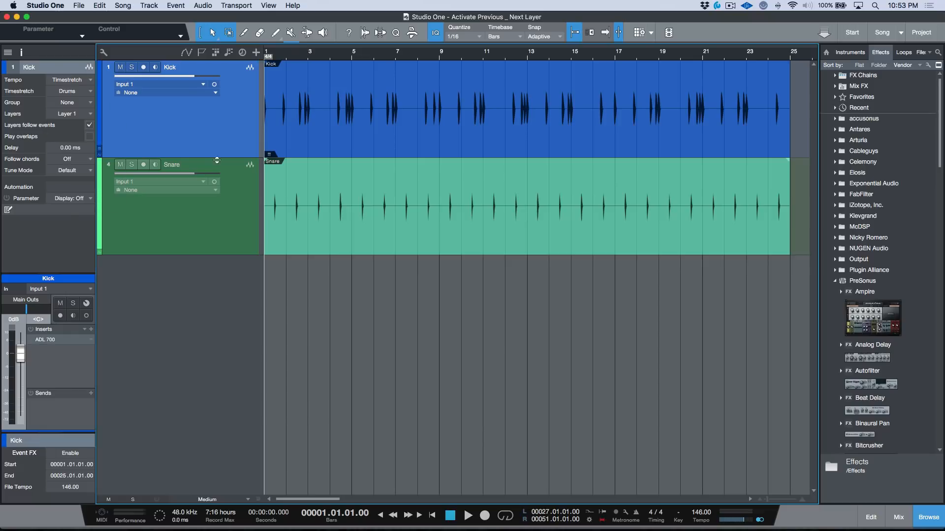
Try replacing the Kick event's content with Layer 2 from the event's layer selector, and undo the replacement
click(270, 155)
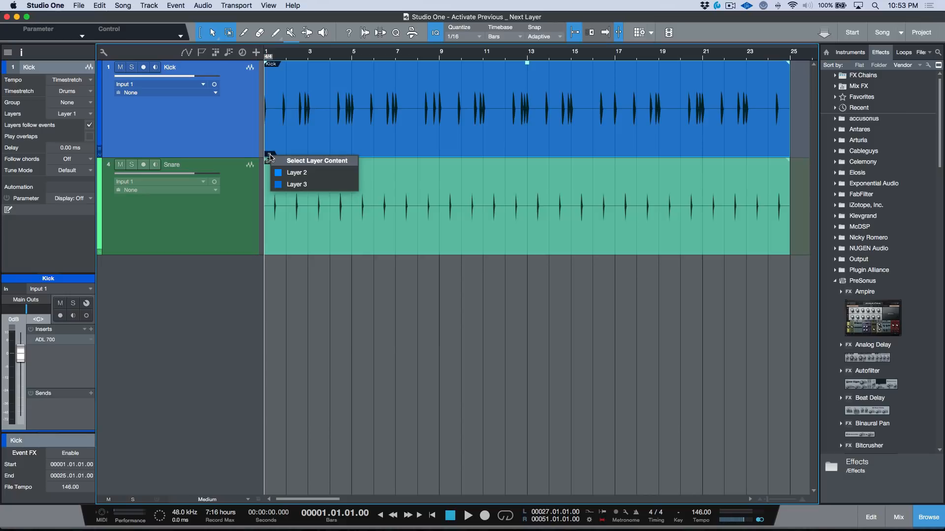
click(303, 175)
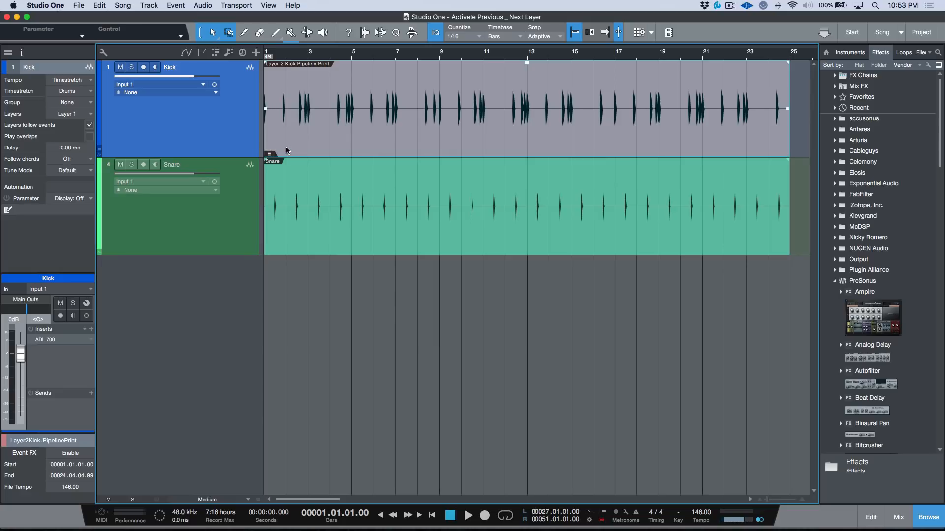
key(super+z)
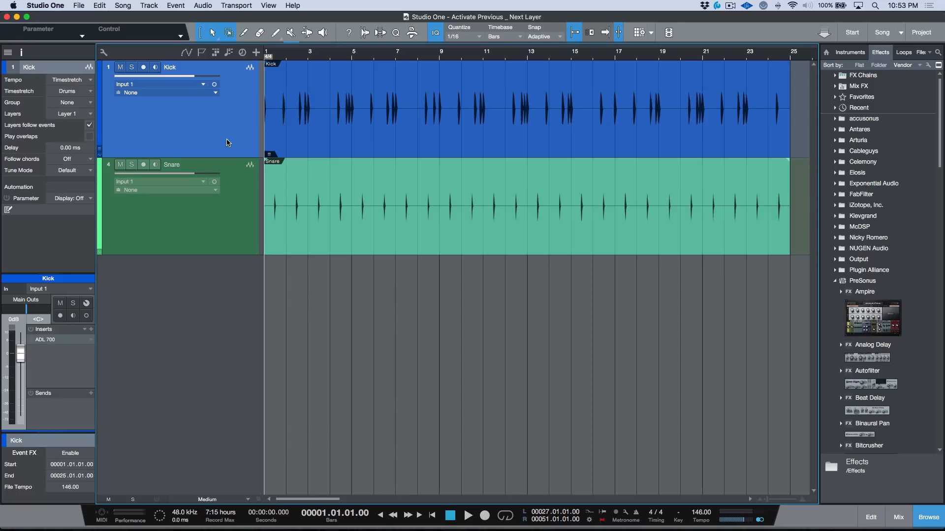
Cycle forward and backward through the Kick track's layers with Activate Next Layer and Activate Previous Layer, ending on Layer 2
key(ctrl+alt+Down)
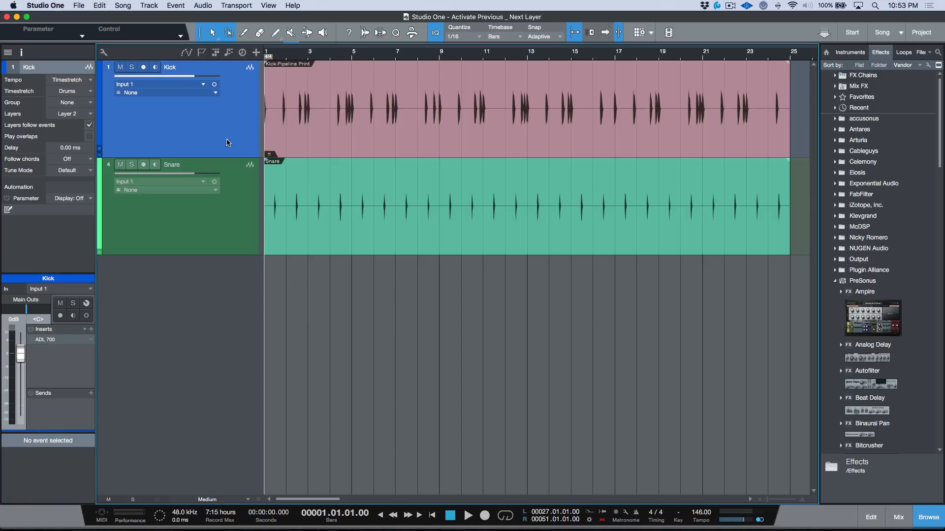
key(ctrl+alt+Down)
key(ctrl+alt+Down)
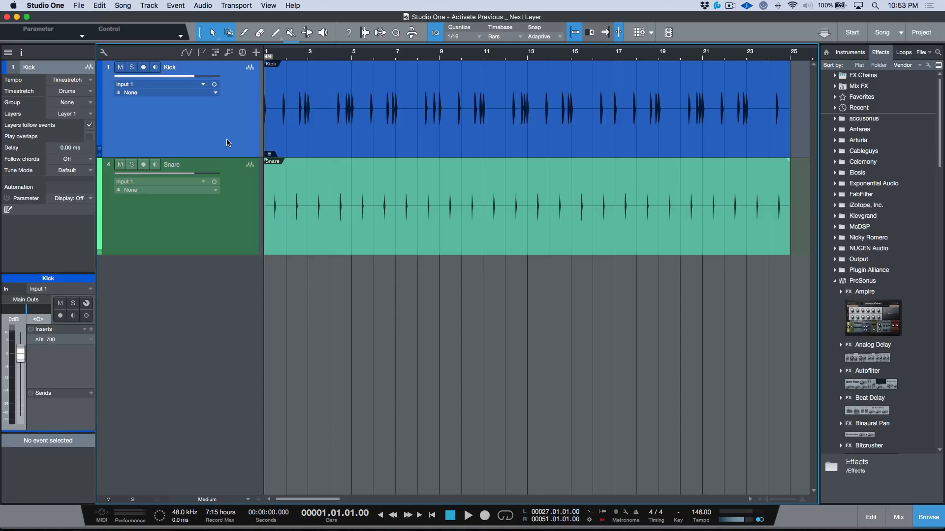
key(ctrl+alt+Down)
key(ctrl+alt+Down)
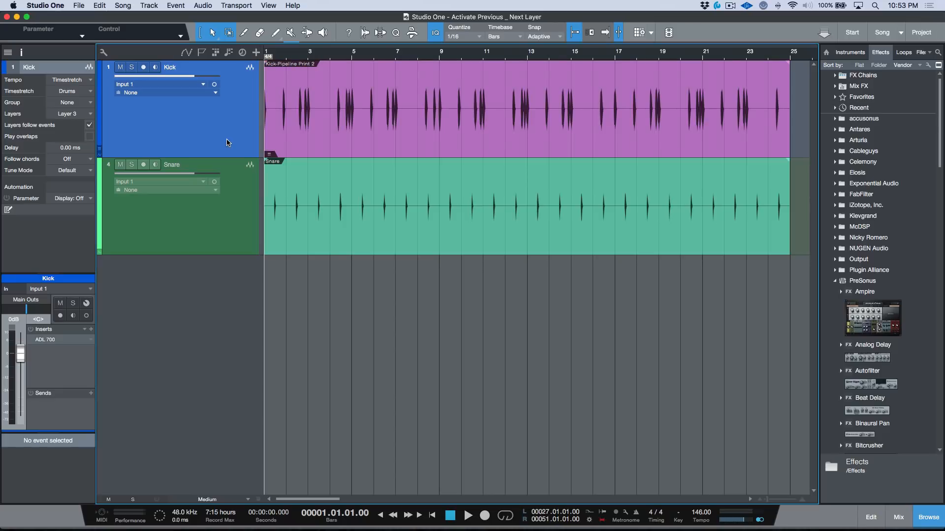
key(ctrl+alt+Up)
key(ctrl+alt+Up)
key(ctrl+alt+Down)
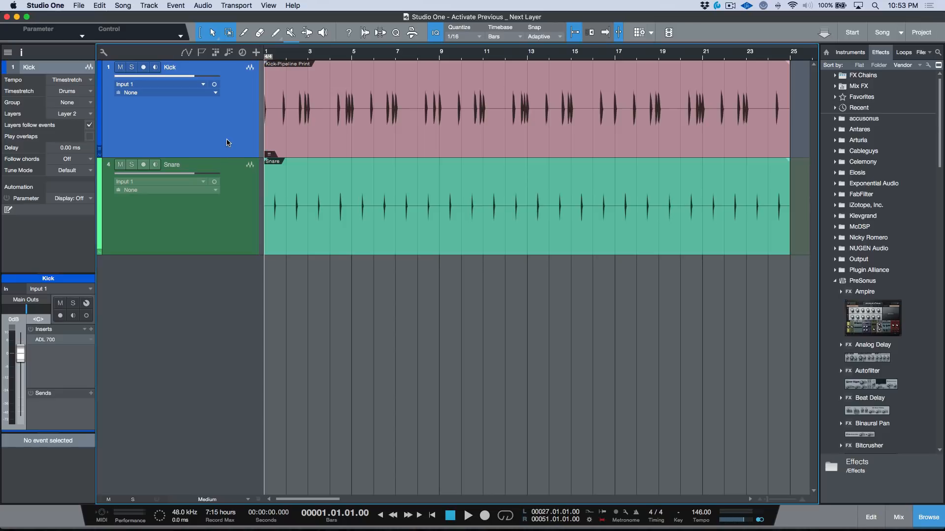
Step through the Kick track's layers with Activate Previous Layer and Activate Next Layer, ending on Layer 3
key(ctrl+alt+Up)
key(ctrl+alt+Down)
key(ctrl+alt+Down)
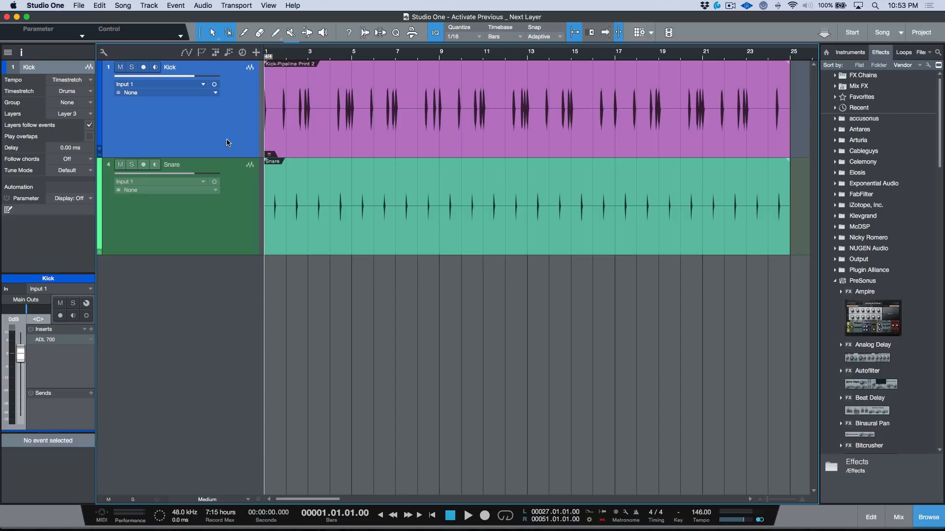
Select the Kick track's event, switch between Layers 2 and 3, and step back with Activate Previous Layer to Layer 1
double_click(227, 143)
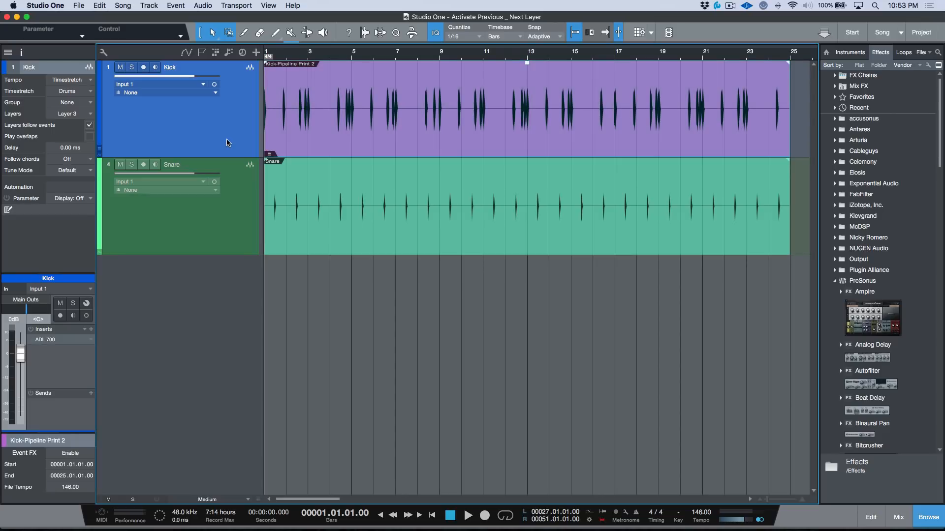
key(alt+Down)
key(alt+Down)
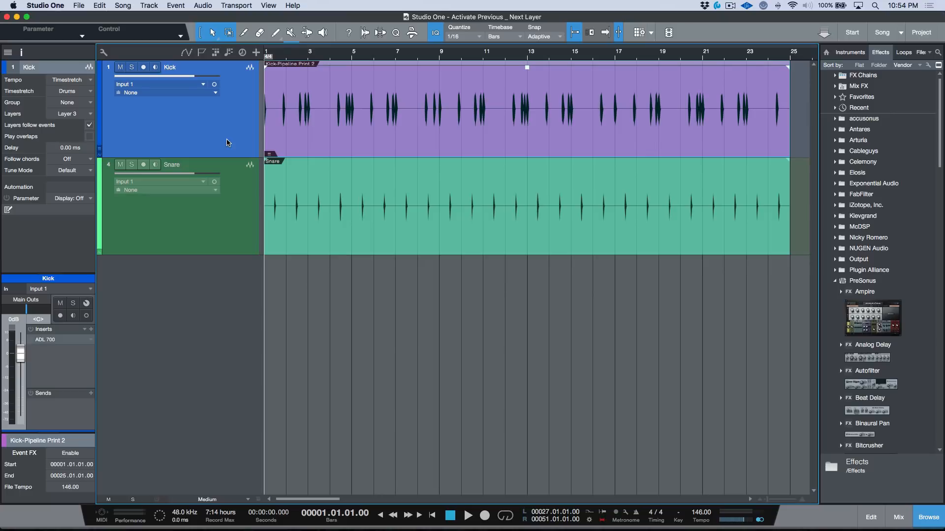
key(ctrl+alt+Up)
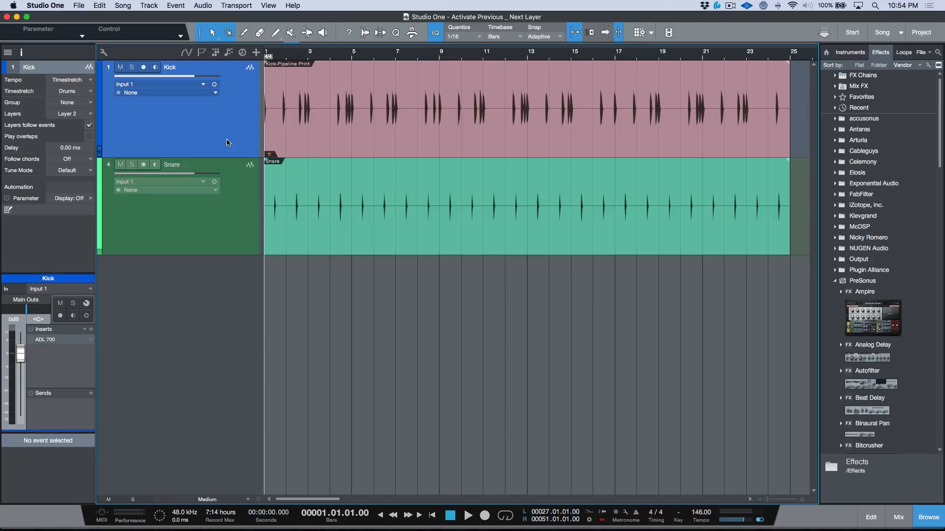
key(ctrl+alt+Down)
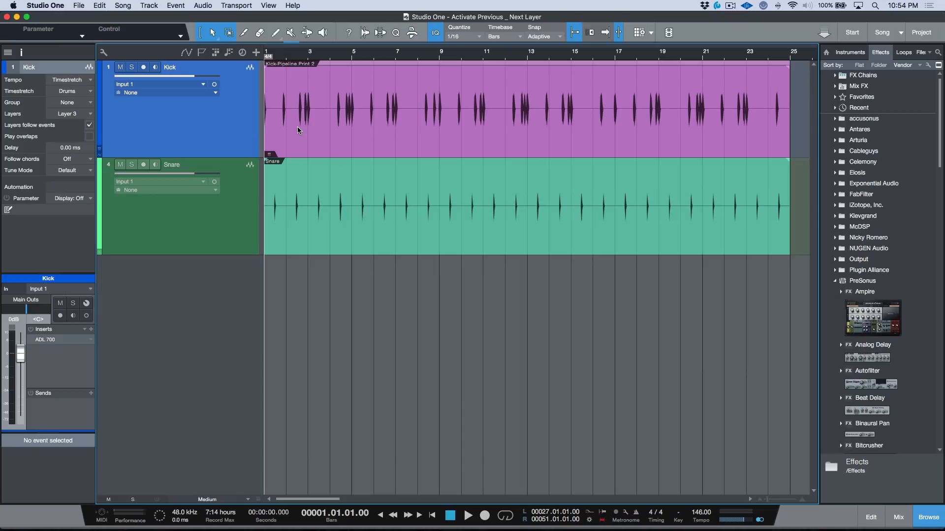
key(alt+Up)
key(alt+Up)
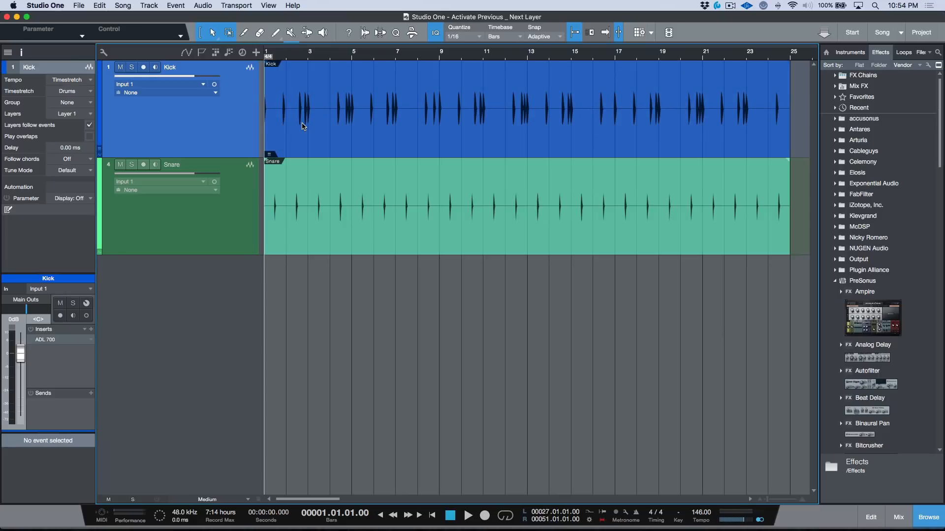
Play the song from the start, activating the Kick track's Layer 2 and Layer 3 in turn during playback, and stop
key(space)
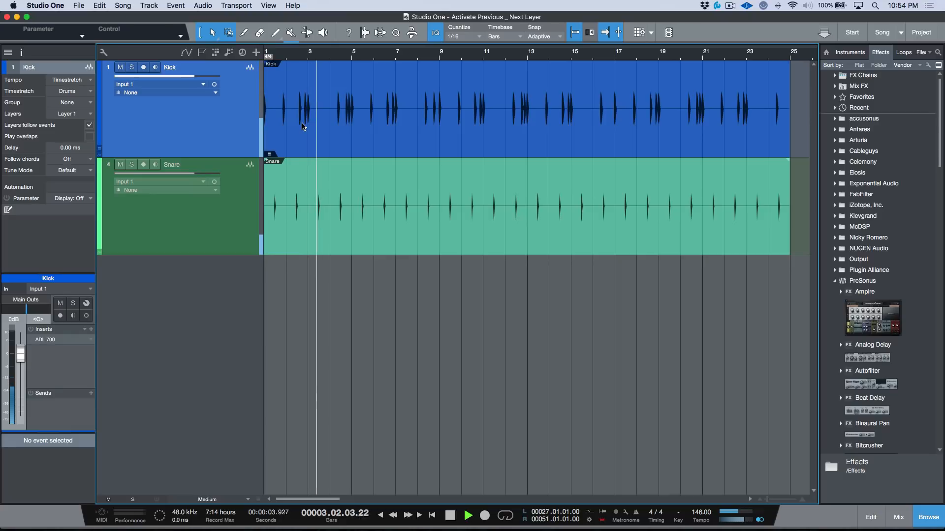
key(alt+Down)
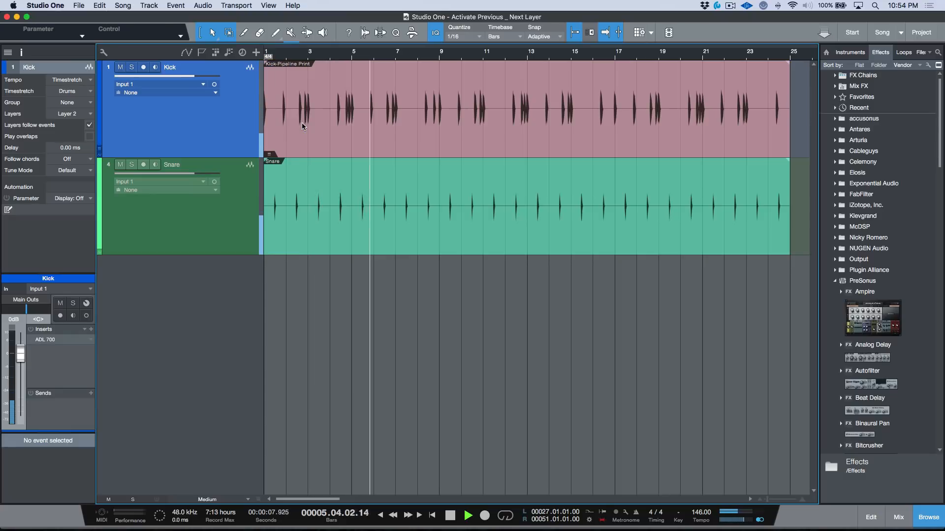
key(alt+Down)
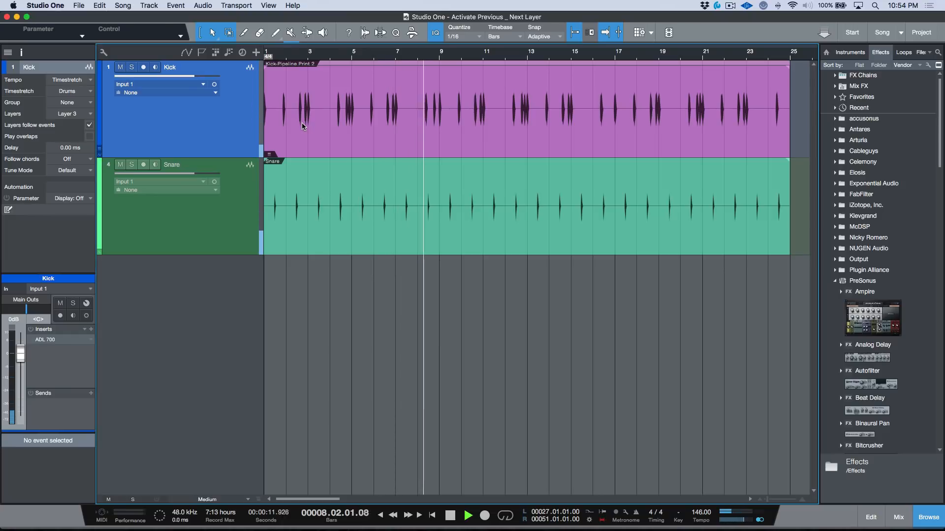
key(space)
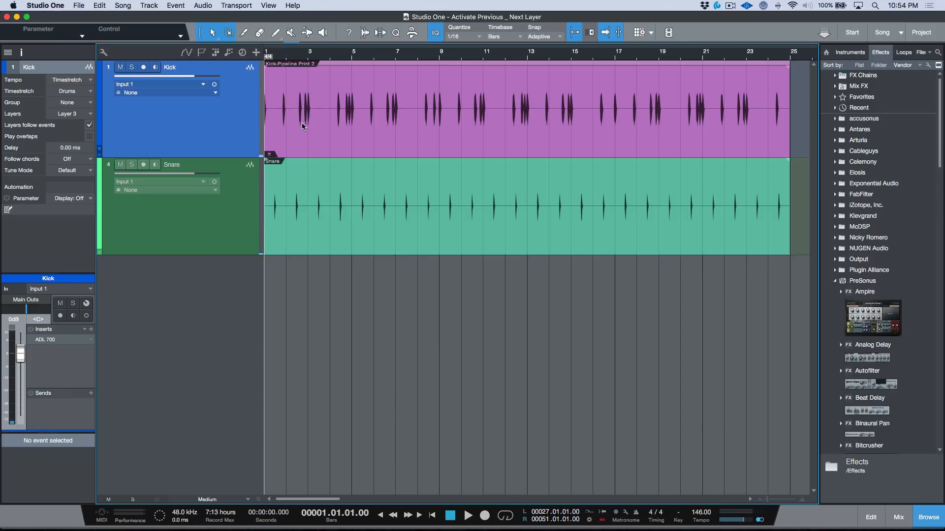
Hide the track inspector and zoom the arrangement so the Kick and Snare tracks fill the view
key(F4)
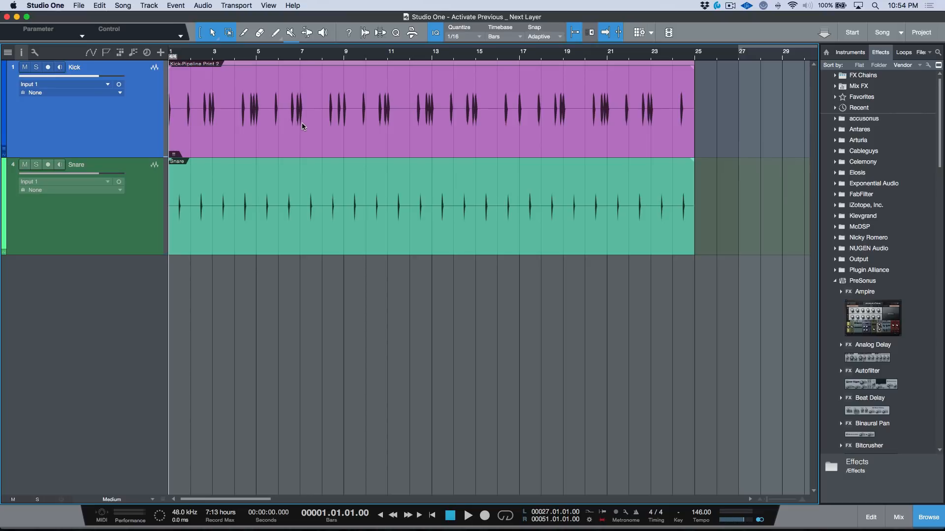
key(shift+z)
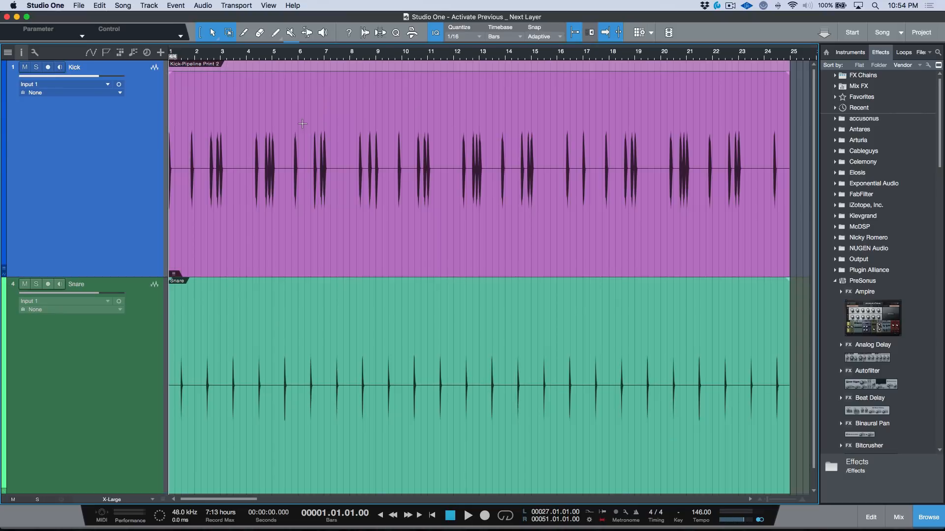
Cycle repeatedly through the three Kick layers in both directions with the layer shortcuts, ending on Layer 1
key(alt+Down)
key(alt+Up)
key(alt+Down)
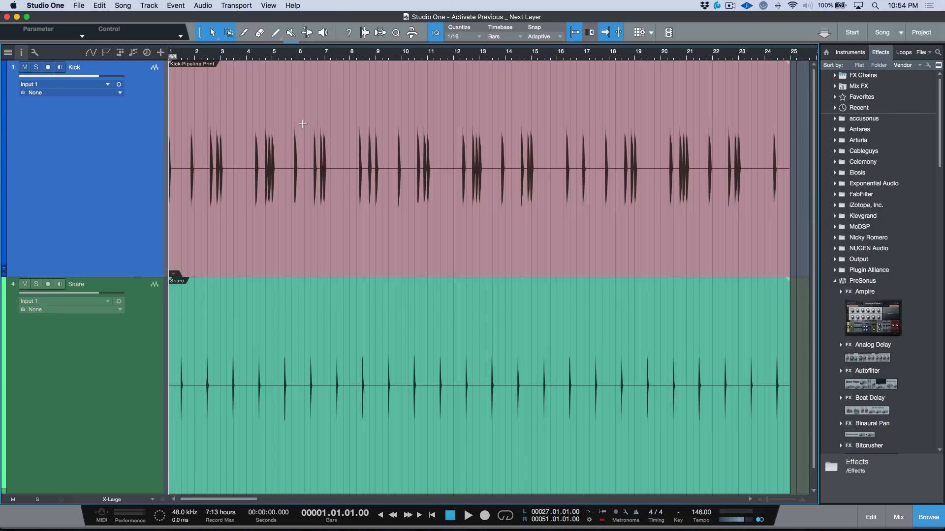
key(alt+Down)
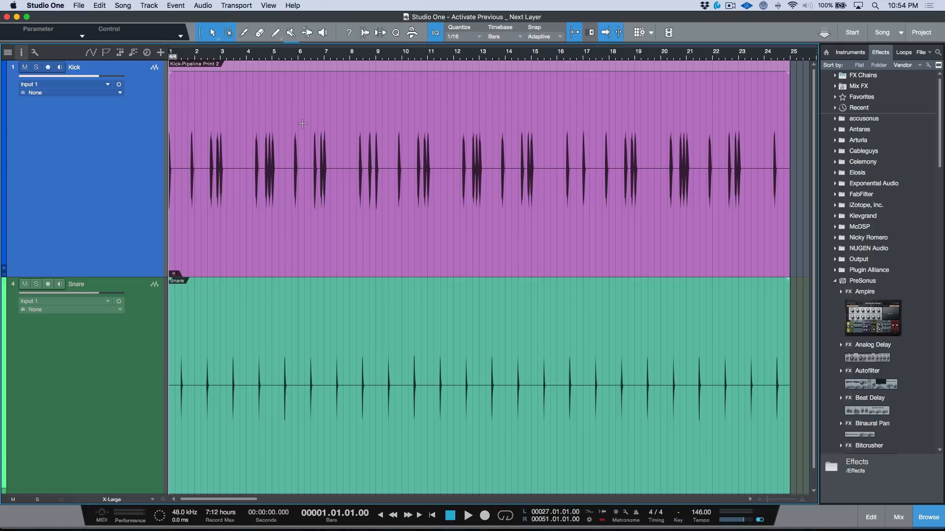
key(alt+Up)
key(alt+Up)
key(alt+Down)
key(alt+Down)
key(alt+Up)
key(alt+Up)
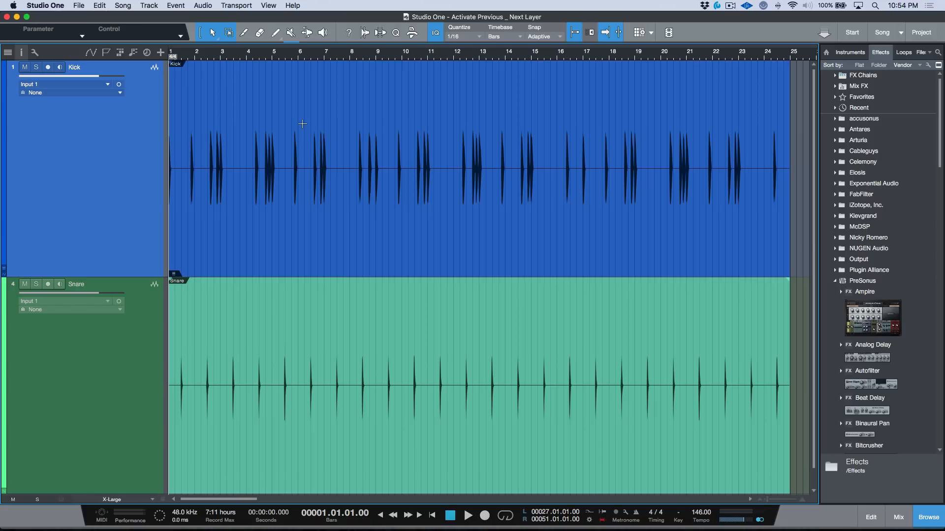